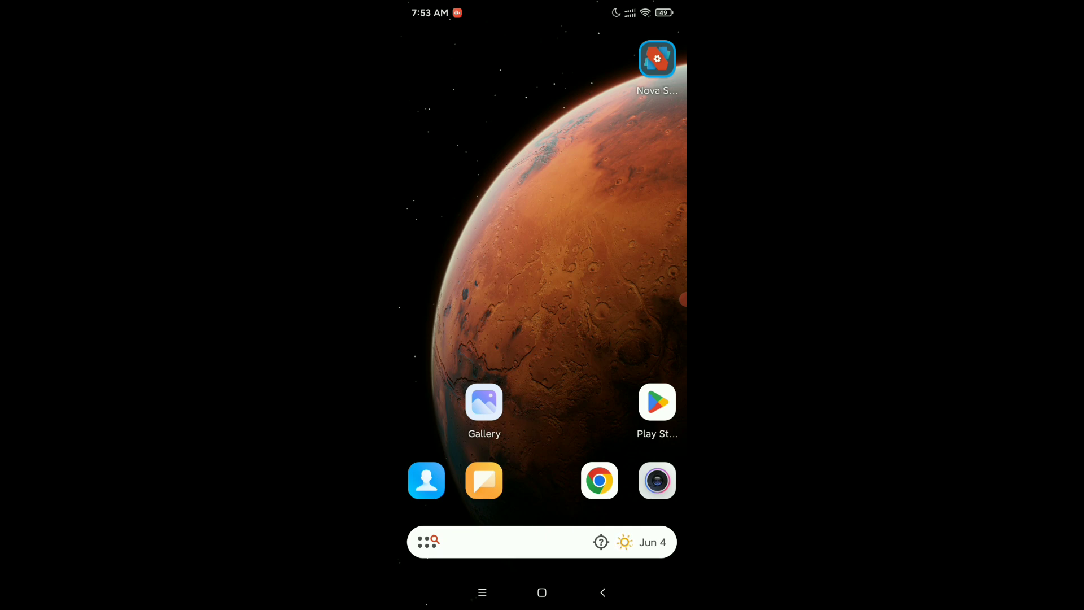
# - Tap the home screen near its right side, leaving the launcher unchanged
pyautogui.click(560, 352)
# - Expand quick settings to the full grid, browse its second page, then launch Settings
pyautogui.moveTo(428, 35); pyautogui.dragTo(429, 339)
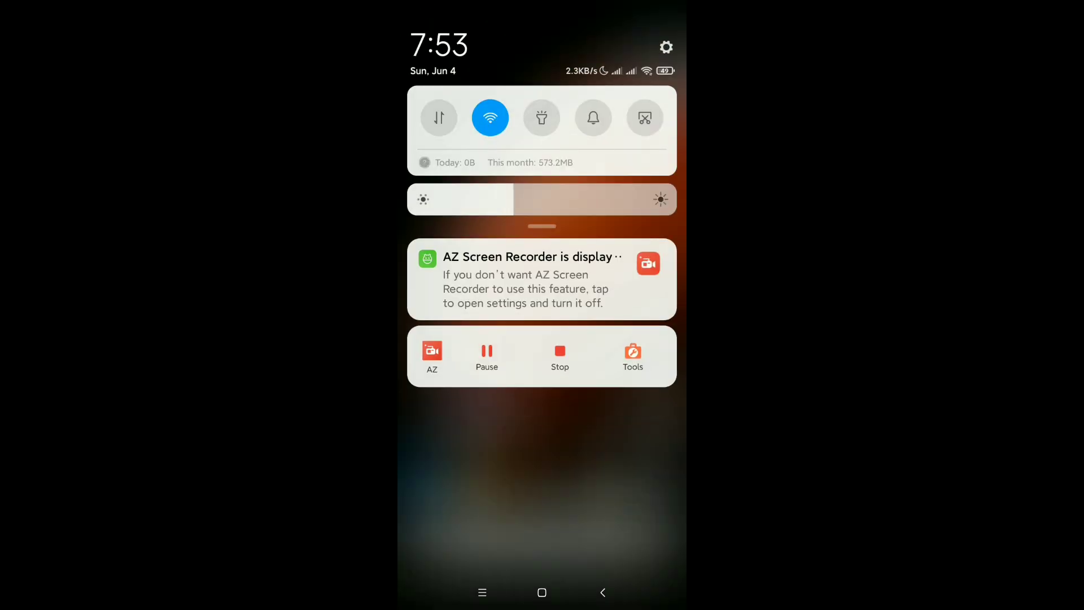
pyautogui.moveTo(542, 225); pyautogui.dragTo(541, 398)
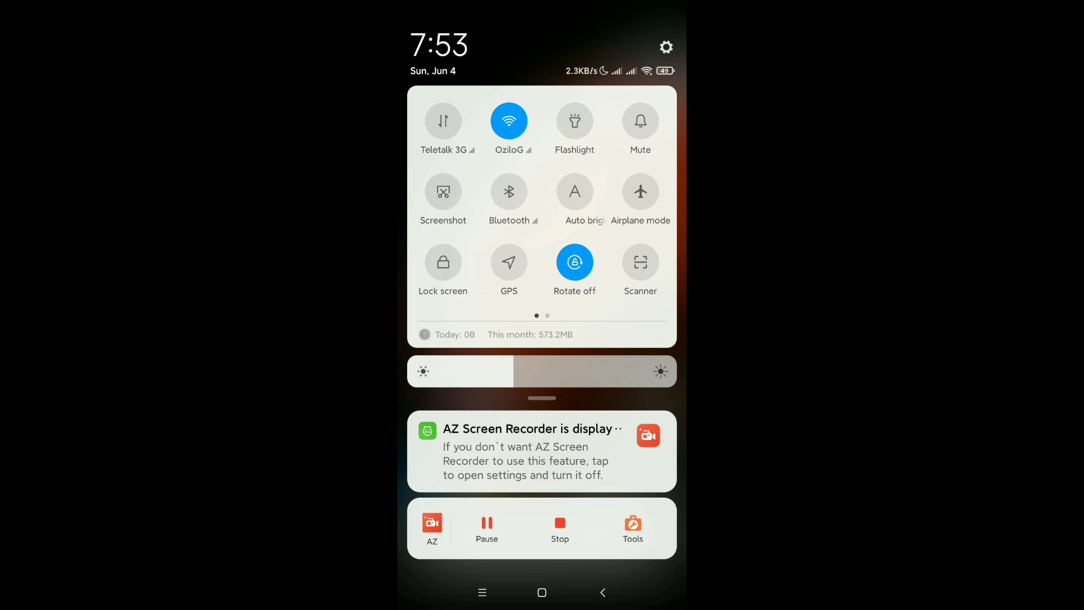
pyautogui.moveTo(627, 195); pyautogui.dragTo(440, 195)
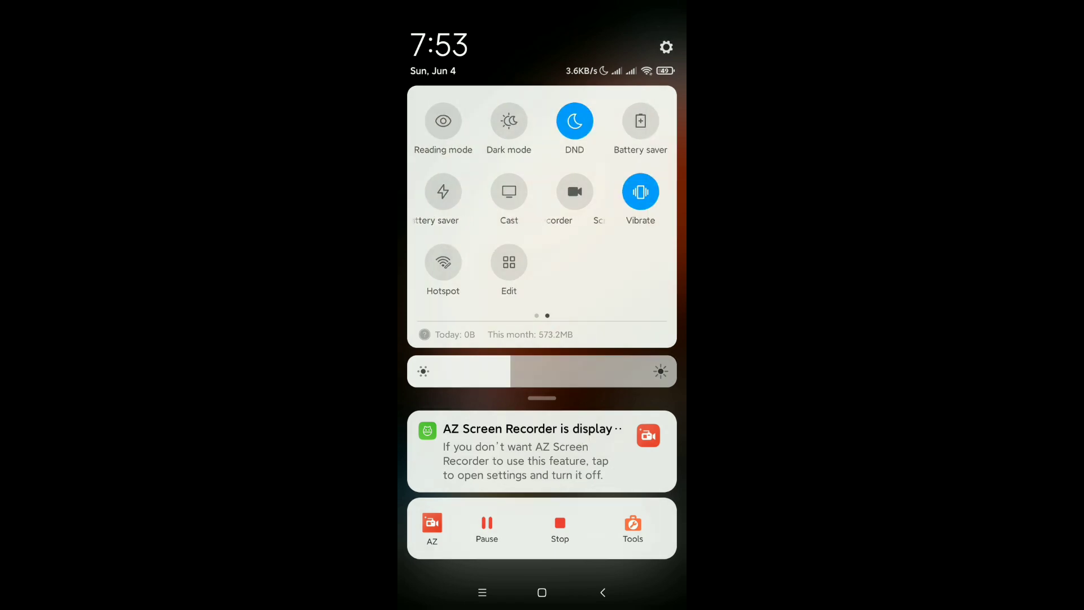
pyautogui.click(665, 46)
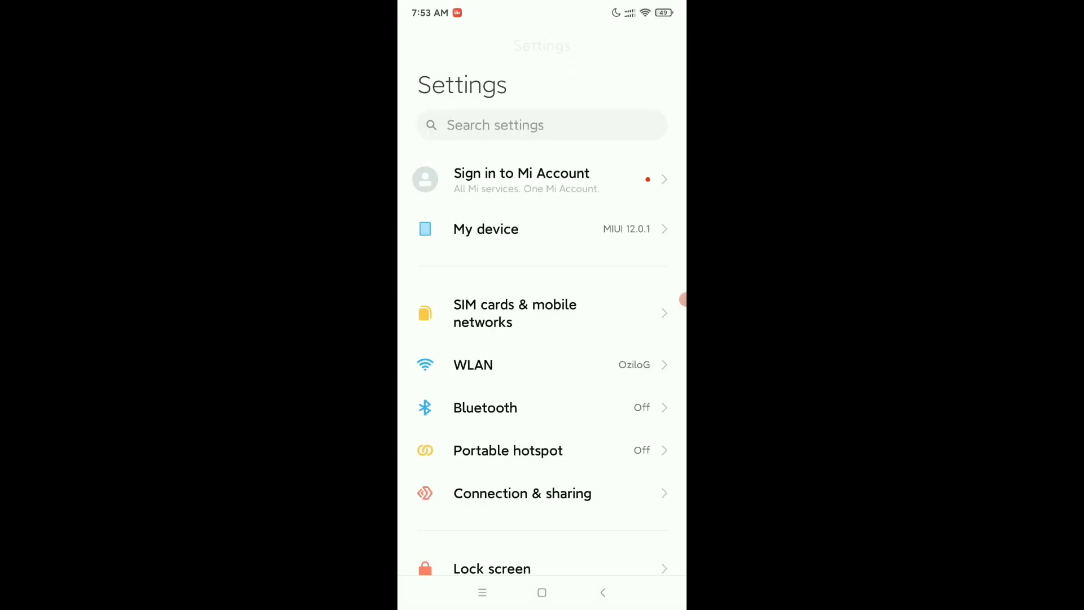
pyautogui.moveTo(620, 424); pyautogui.dragTo(619, 128)
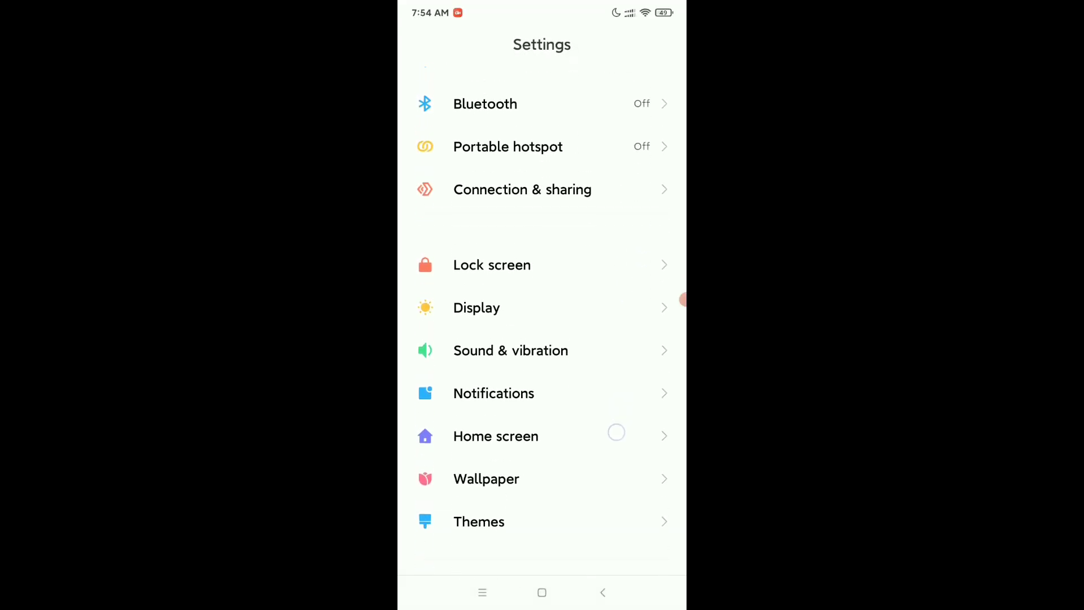
# - Go to Home screen settings and open the Default launcher chooser
pyautogui.click(601, 437)
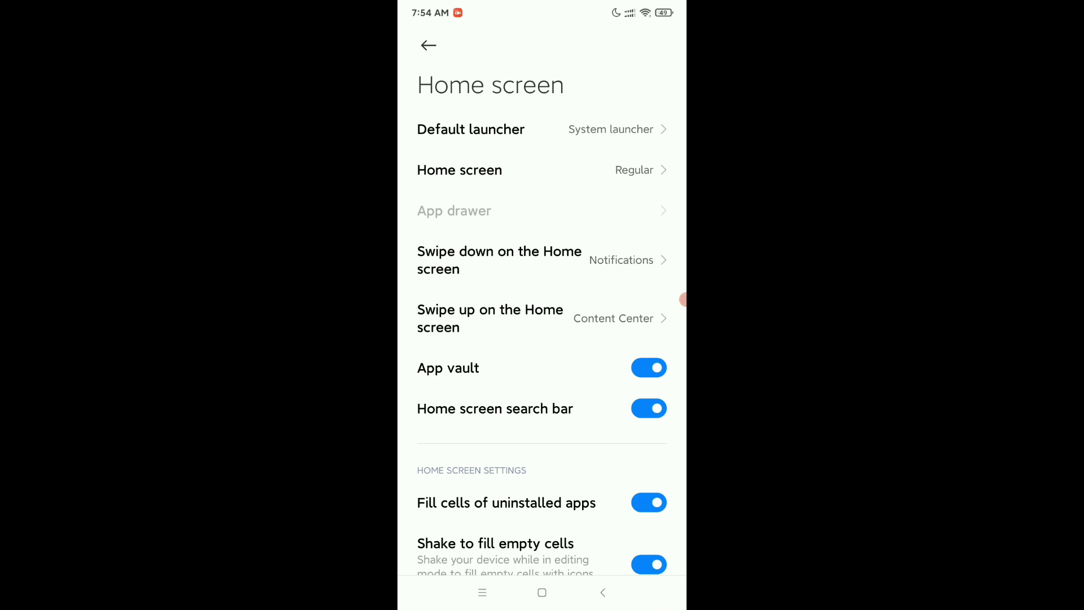
pyautogui.click(593, 129)
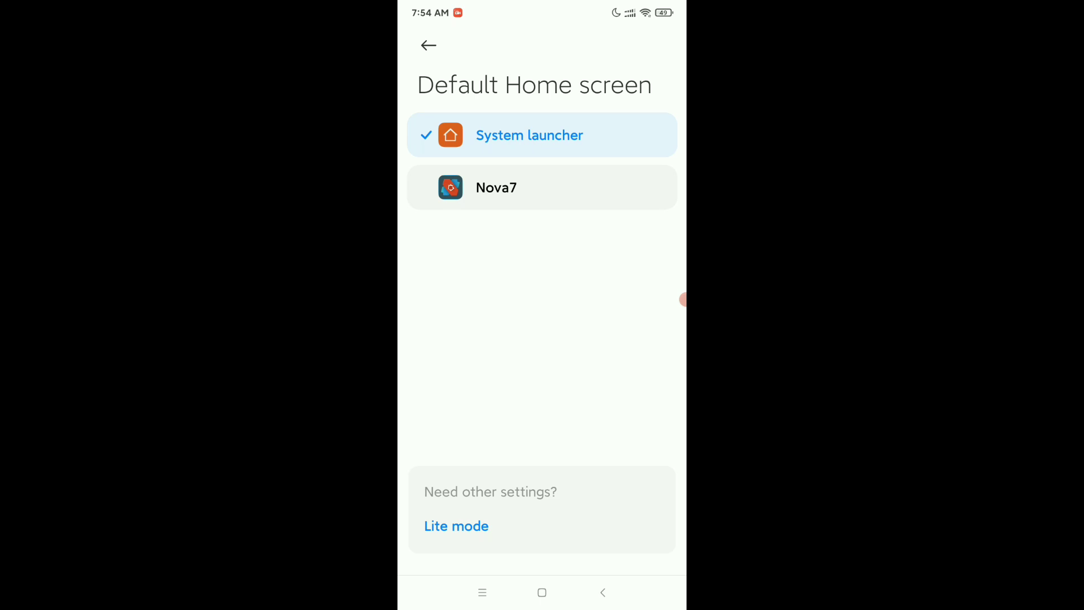
# - Select Nova7 as the default Home screen after briefly switching back to System launcher
pyautogui.click(631, 182)
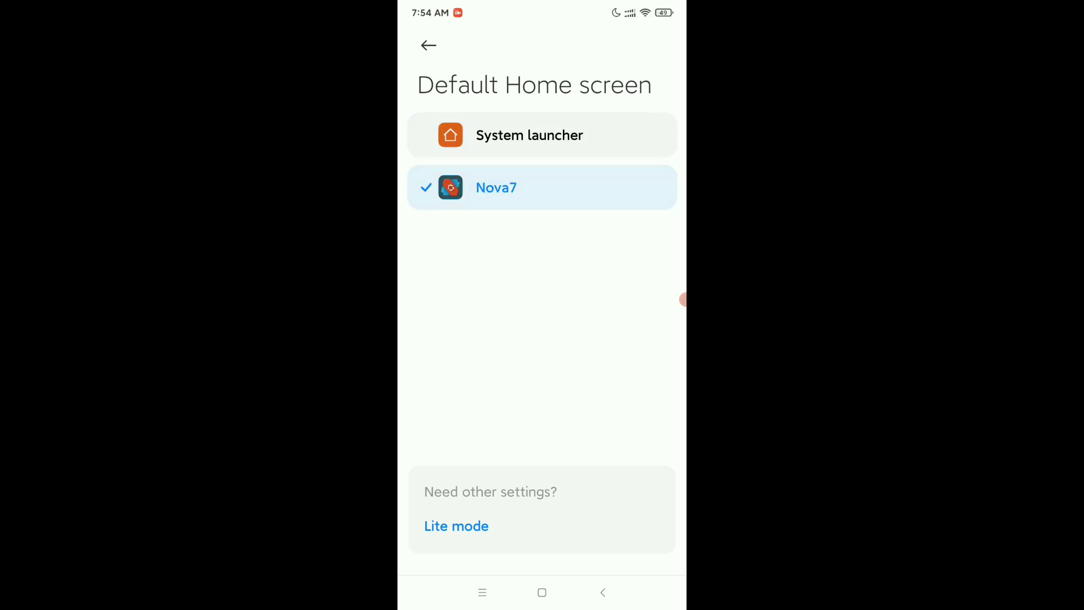
pyautogui.click(640, 132)
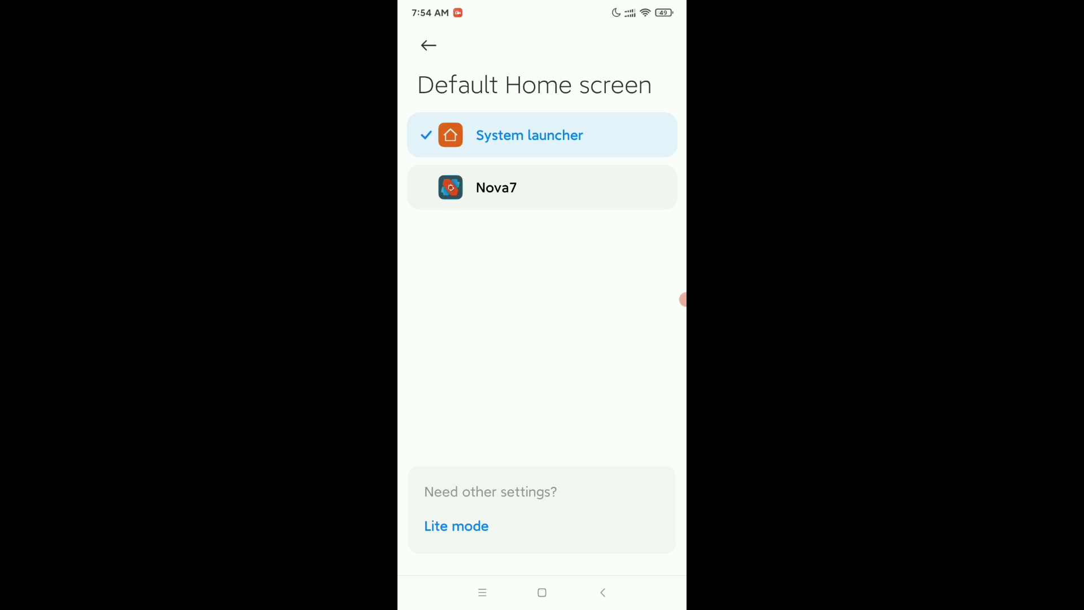
pyautogui.click(601, 188)
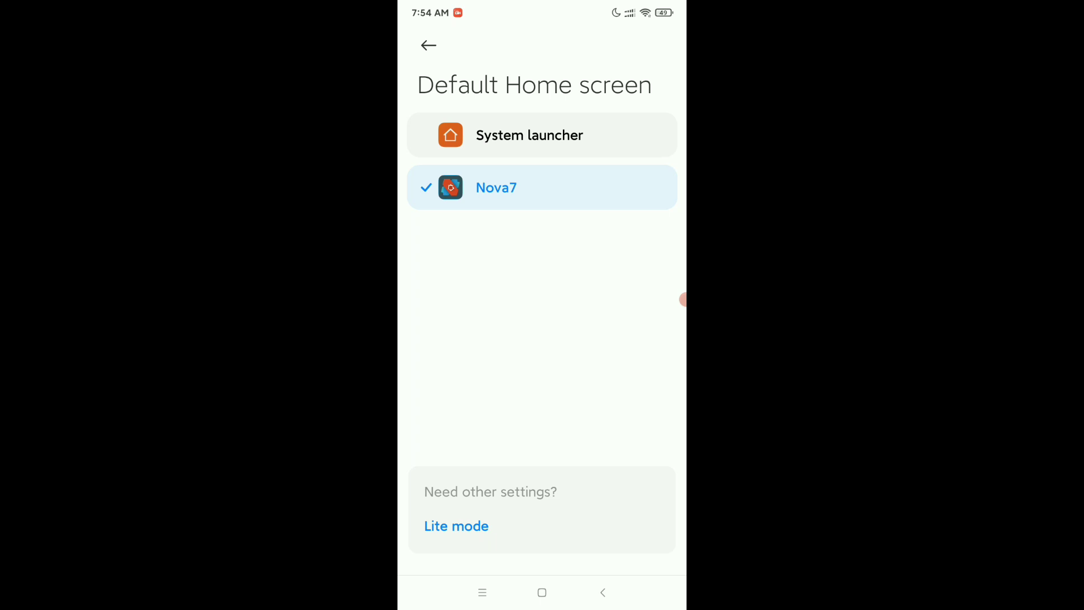
pyautogui.click(615, 189)
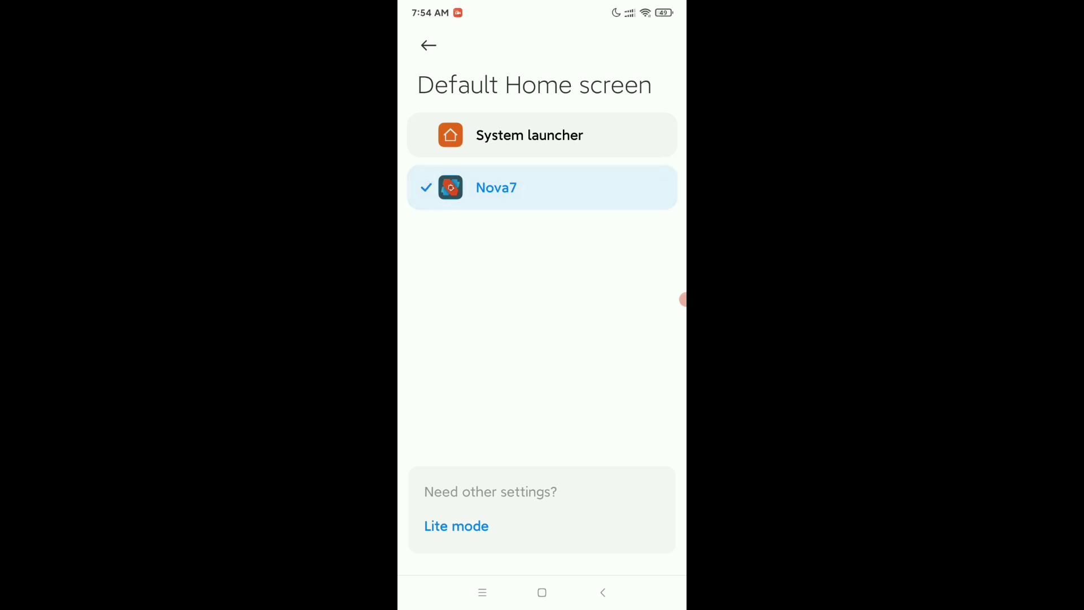